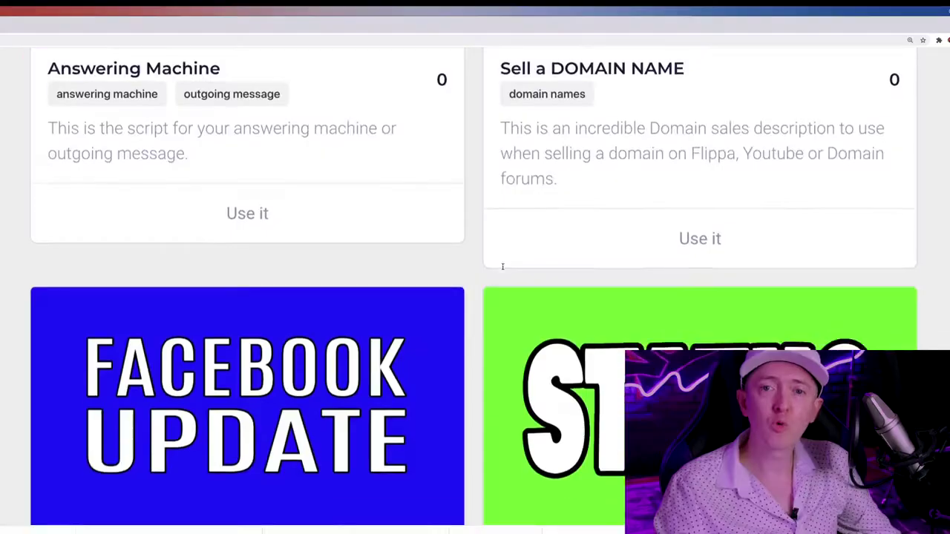
scroll(503, 269, "down", 3)
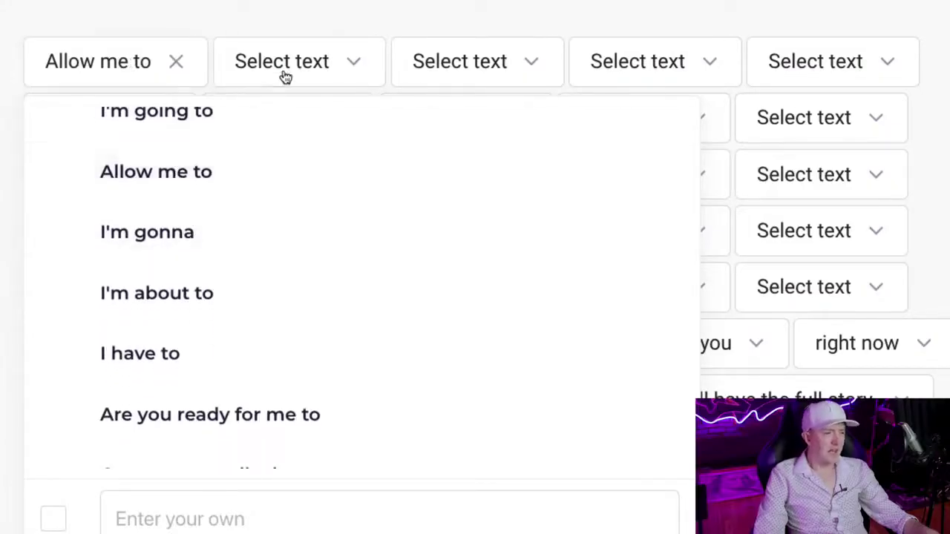
Step: Continue the sentence after "Allow me to" with "enlighten you", "immediately" and "how it all began, and how I"
left_click(282, 72)
scroll(364, 222, "down", 2)
left_click(386, 240)
left_click(501, 75)
scroll(572, 286, "down", 3)
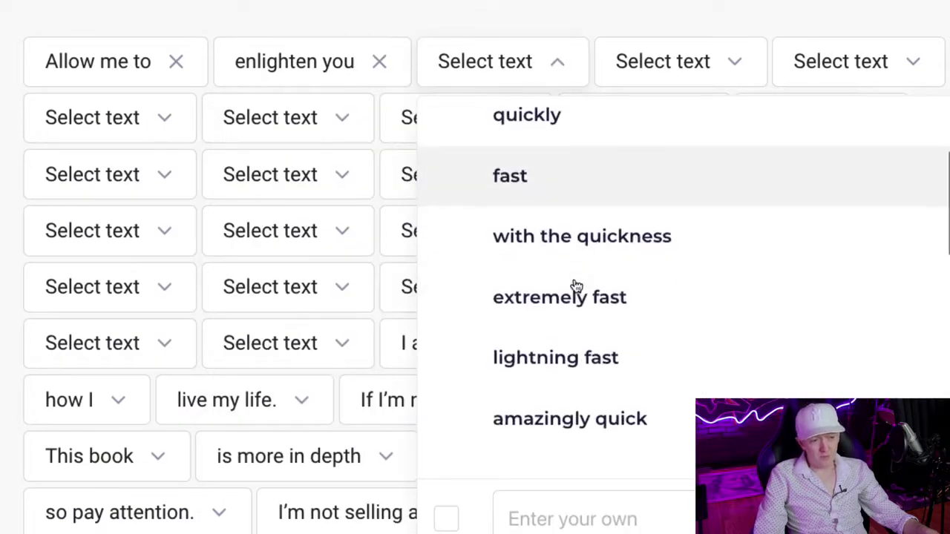
scroll(564, 238, "up", 3)
left_click(552, 198)
left_click(663, 60)
left_click(777, 182)
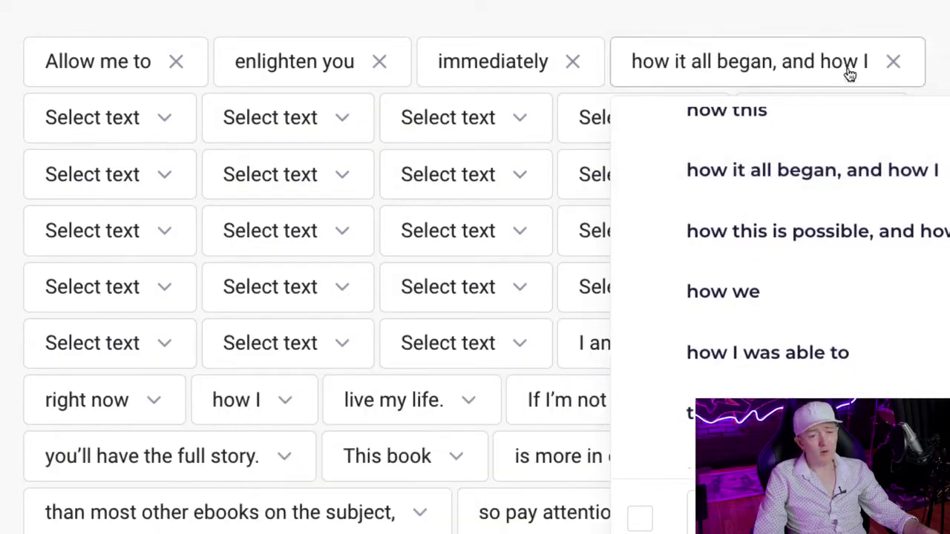
Step: Complete the sentence with "quit smoking." and start the next one with "And if I'm not around much longer,"
left_click(104, 117)
scroll(214, 283, "down", 8)
scroll(214, 283, "down", 4)
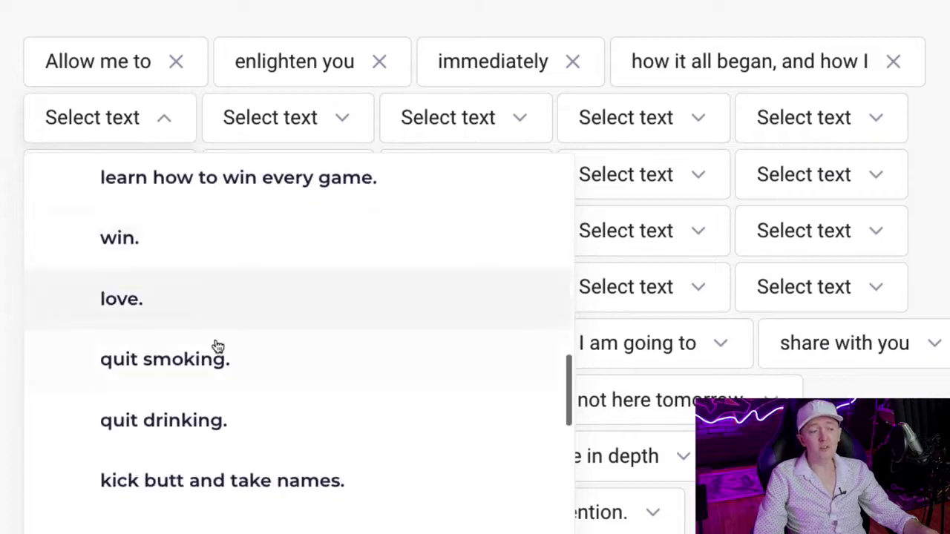
left_click(216, 346)
left_click(304, 118)
scroll(403, 284, "down", 2)
left_click(403, 282)
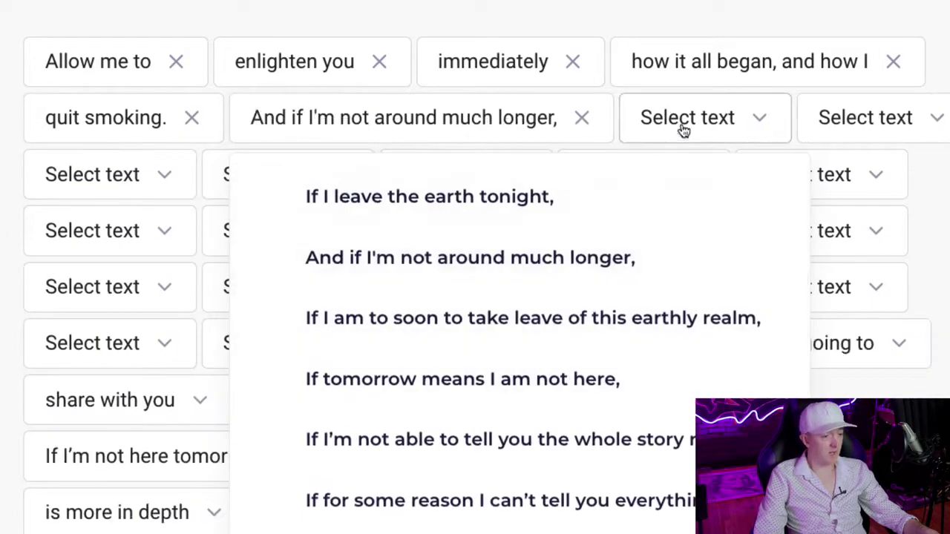
Step: Add the phrases "you won't be in the dark anymore." and "This blueprint" to the post
left_click(680, 123)
scroll(784, 263, "down", 3)
left_click(833, 297)
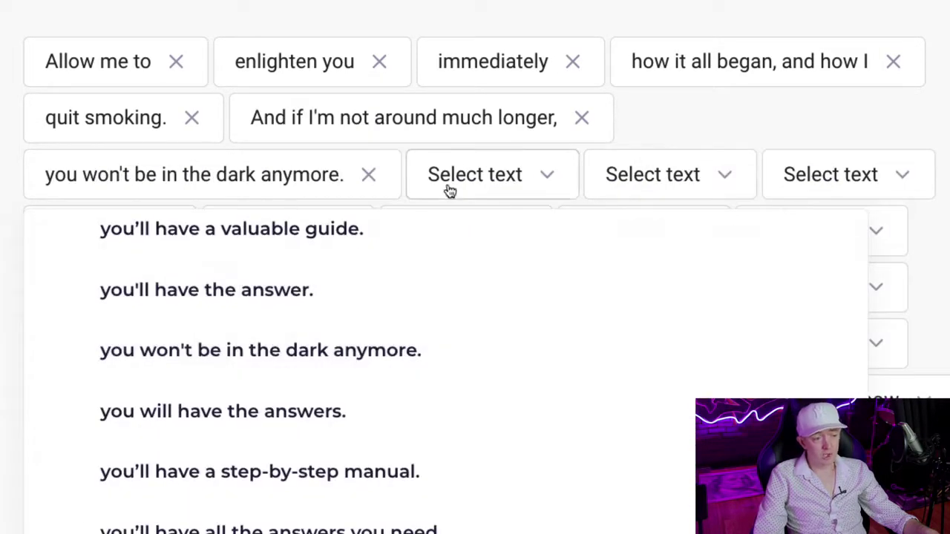
left_click(474, 174)
scroll(557, 297, "down", 3)
left_click(558, 269)
Step: Add "explains everything more explicitly" and "than absolutely any other ebooks anywhere," after "This blueprint"
left_click(677, 187)
scroll(766, 326, "down", 3)
left_click(800, 342)
left_click(517, 243)
scroll(674, 356, "down", 3)
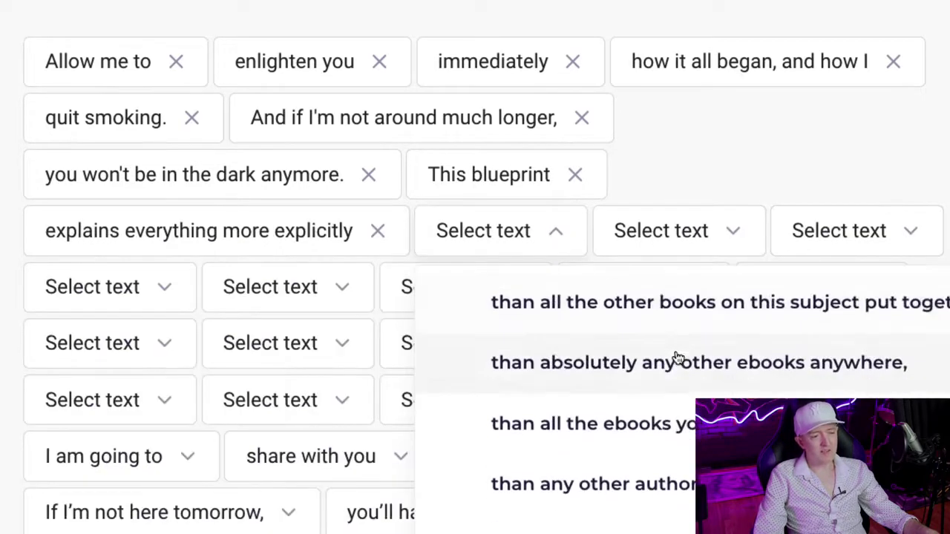
scroll(691, 384, "up", 2)
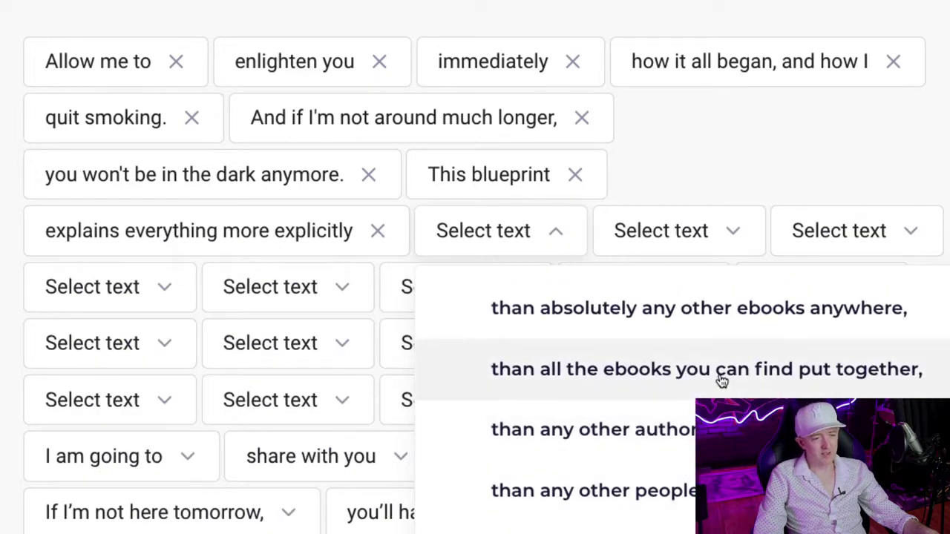
scroll(717, 380, "up", 1)
left_click(701, 369)
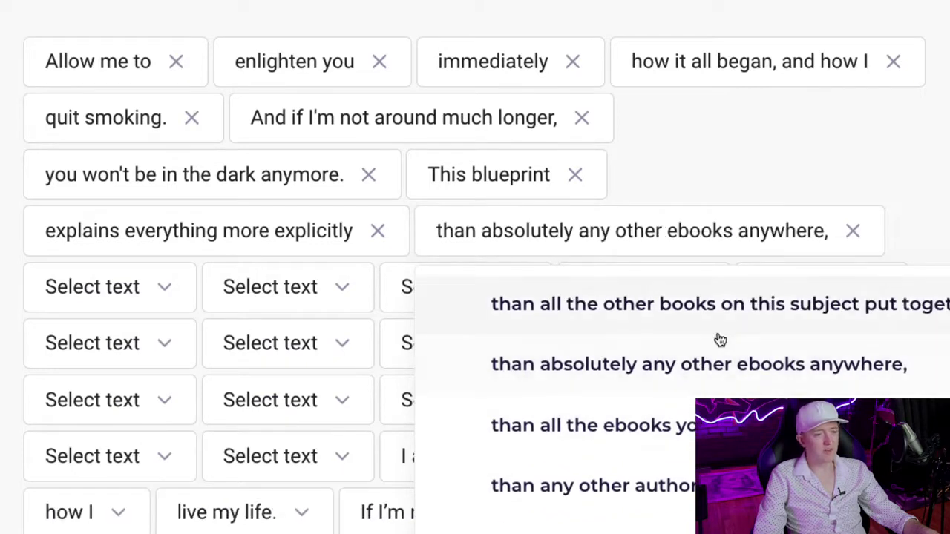
left_click(99, 286)
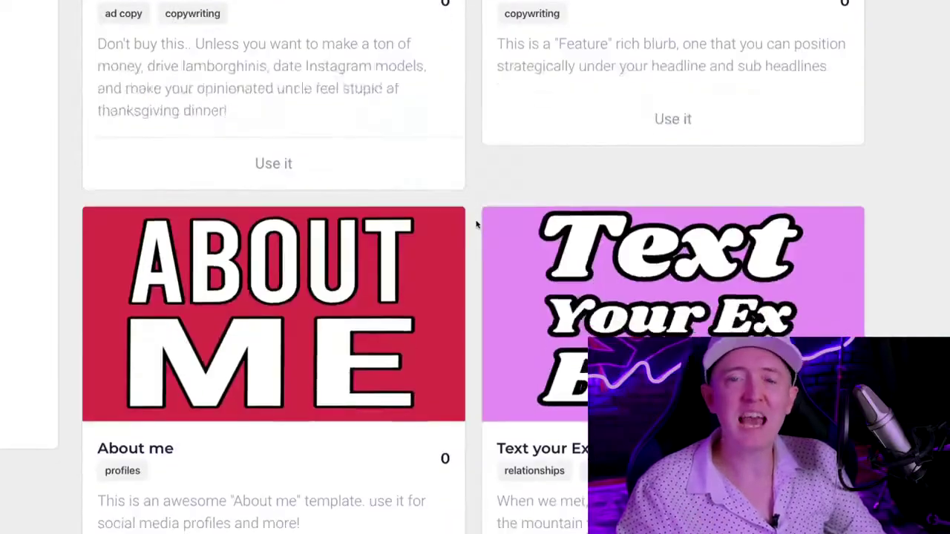
Step: Browse the available copy templates, their sample phrase choices and the list of category filters
scroll(485, 224, "down", 10)
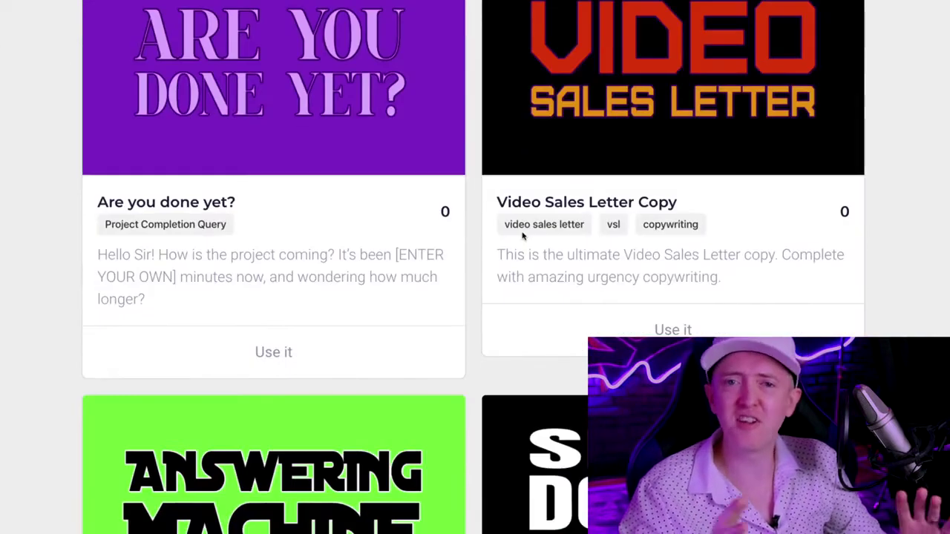
key("super+plus")
scroll(419, 272, "down", 3)
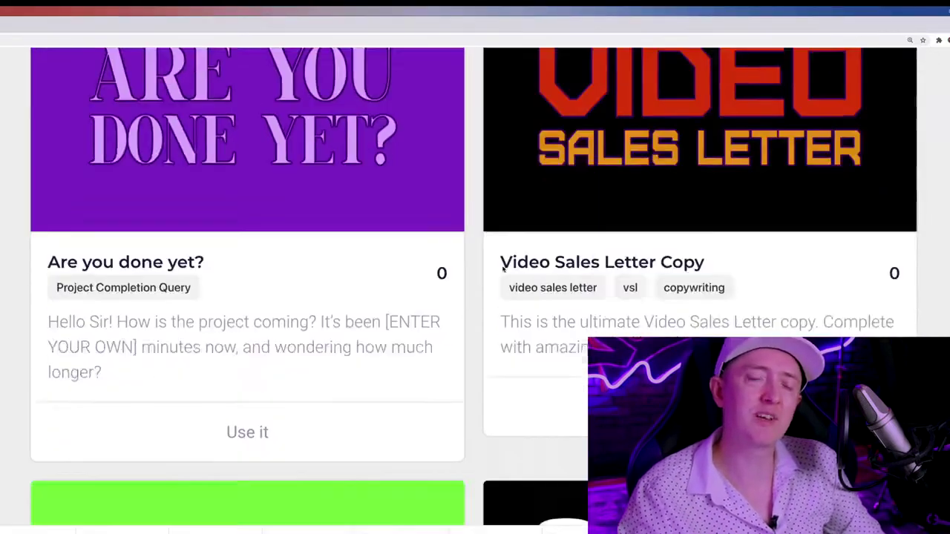
scroll(502, 269, "down", 5)
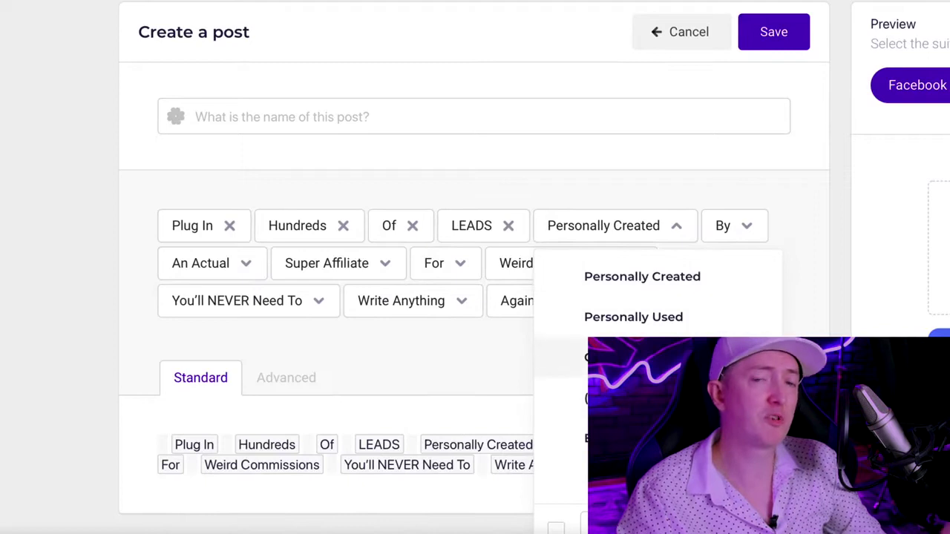
left_click(630, 398)
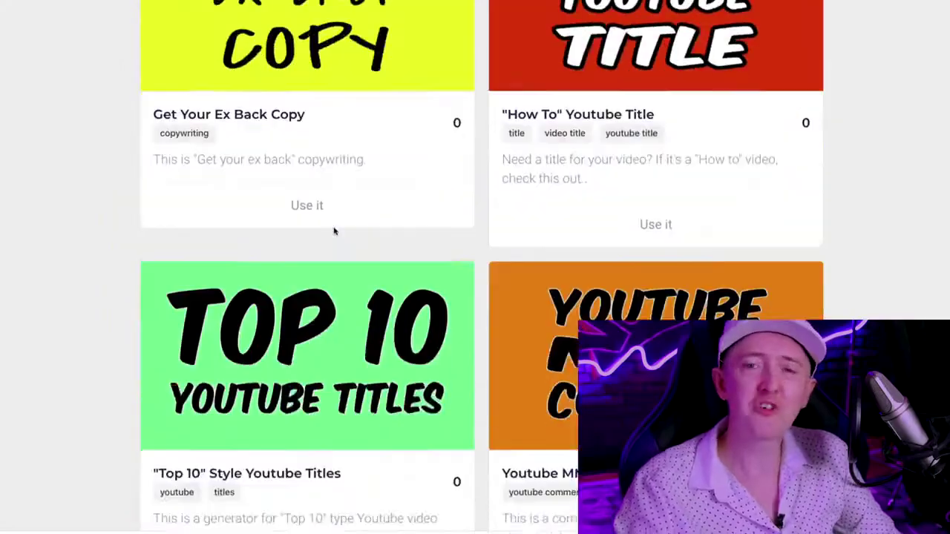
scroll(333, 229, "down", 8)
scroll(335, 231, "down", 15)
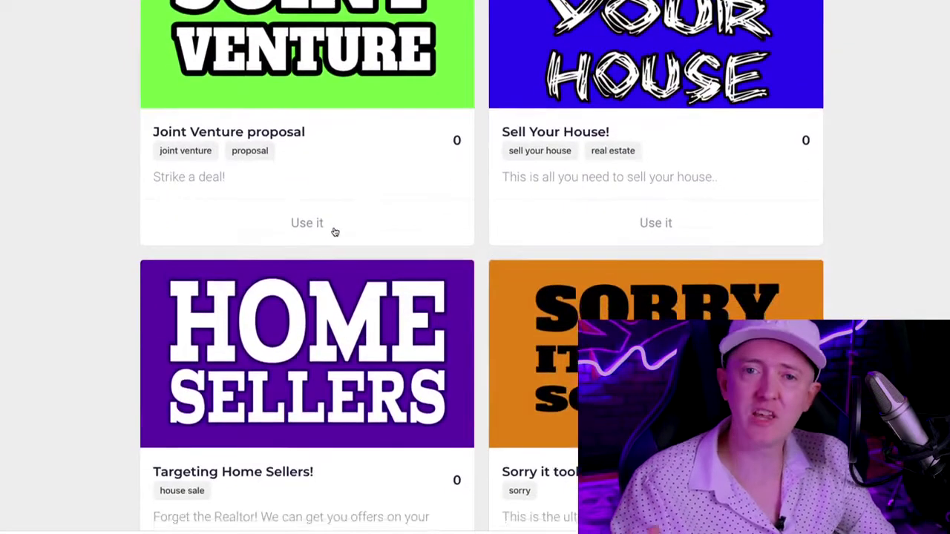
scroll(335, 230, "down", 8)
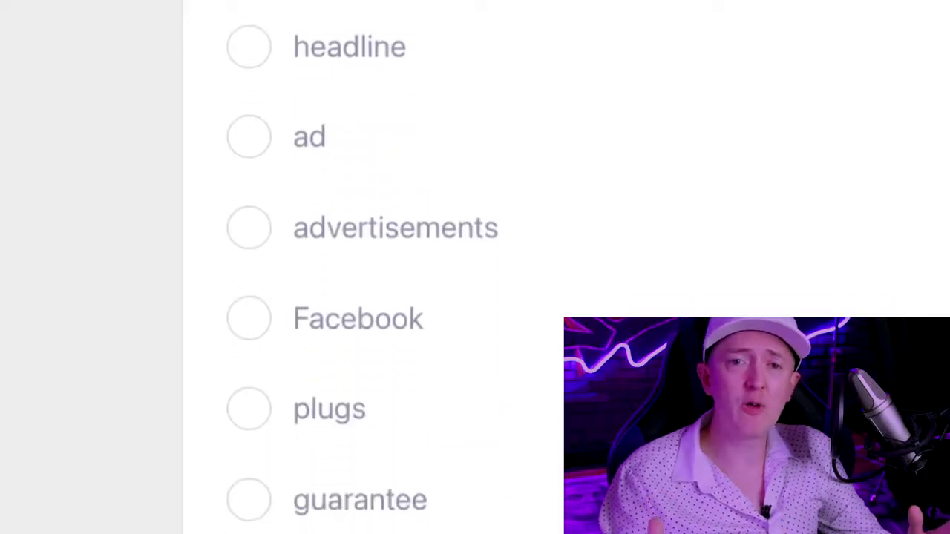
scroll(356, 267, "down", 3)
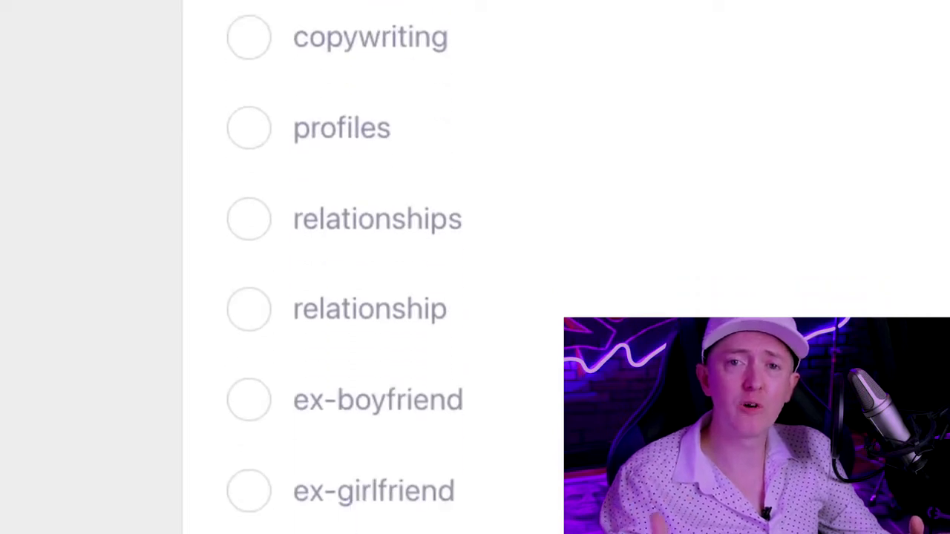
scroll(356, 267, "down", 3)
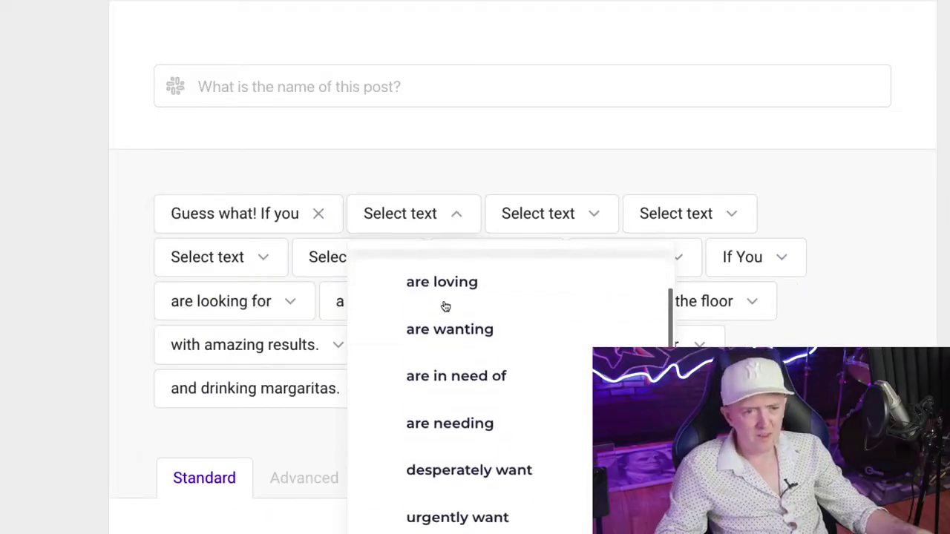
Step: Continue the sentence after "Guess what! If you" with "are wanting", "love," and "I tried this and it"
scroll(443, 299, "up", 1)
left_click(448, 347)
left_click(564, 215)
left_click(569, 369)
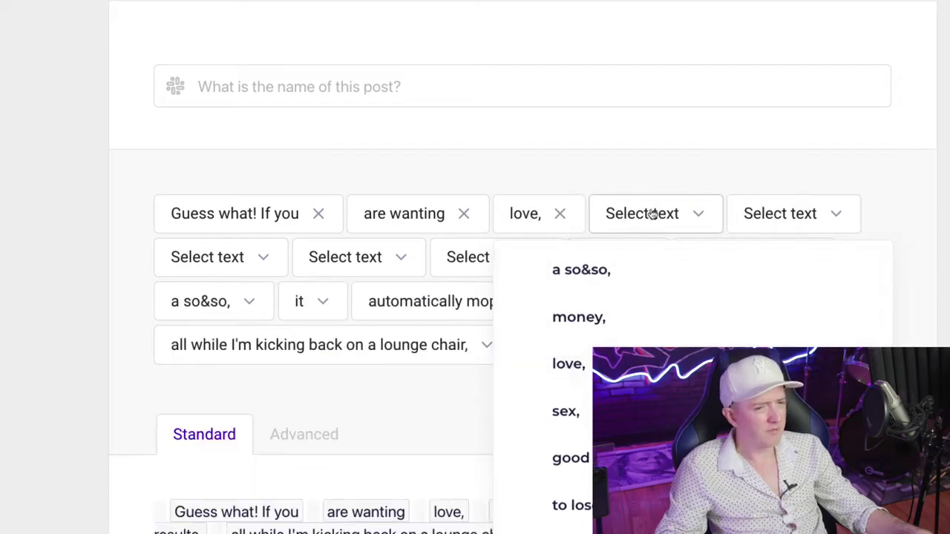
left_click(647, 213)
scroll(699, 330, "down", 2)
left_click(708, 321)
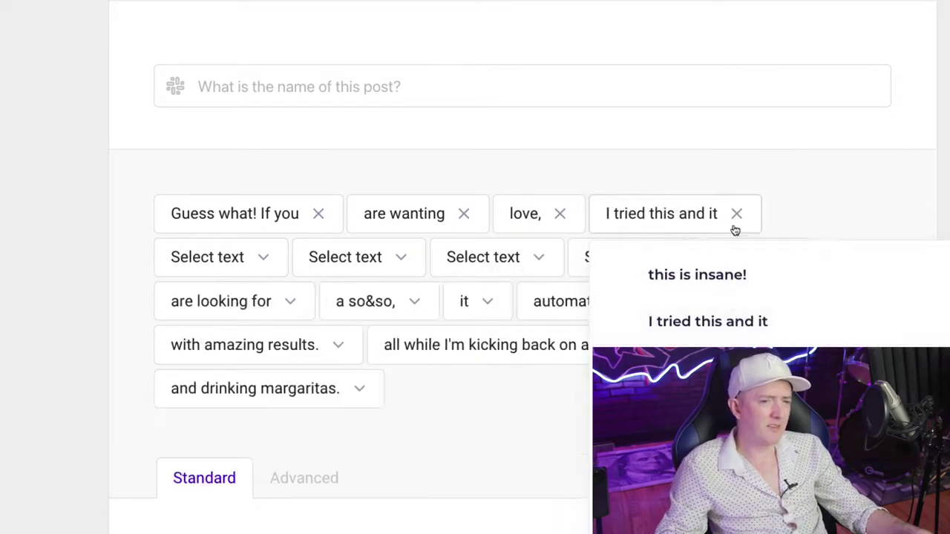
Step: Add the phrases "Will open up pandora's box" and "quickly." after "I tried this and it"
left_click(211, 257)
scroll(339, 352, "down", 3)
left_click(379, 410)
left_click(457, 267)
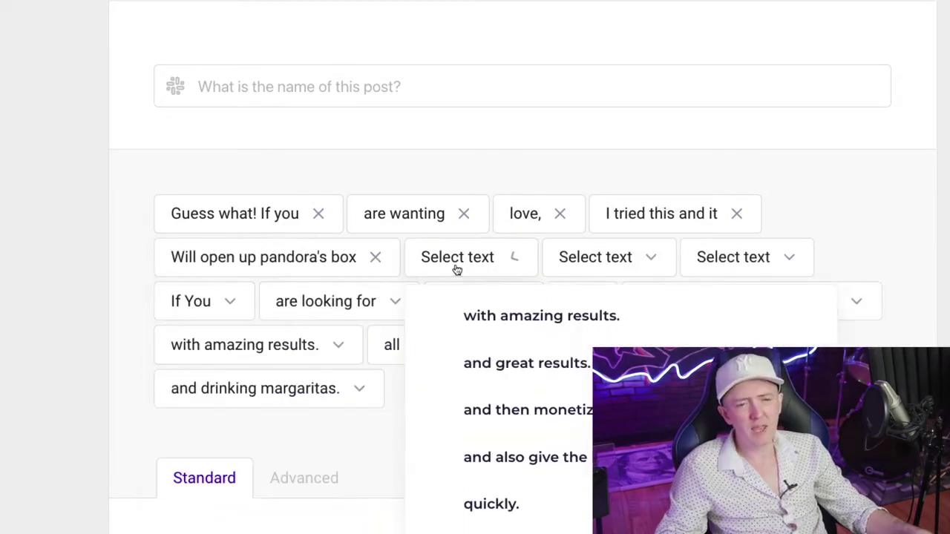
Step: Choose phrases for the remaining unfilled slots that follow "quickly." in the post
left_click(614, 272)
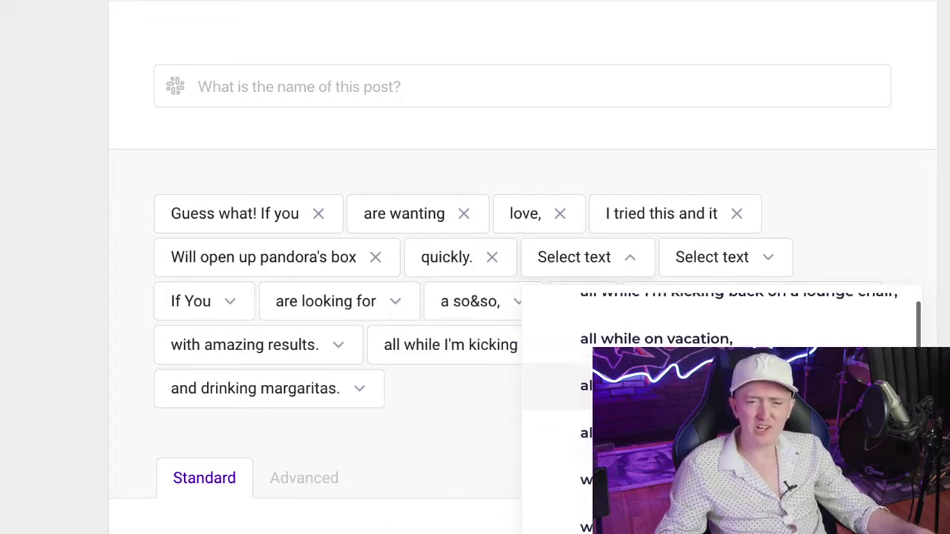
left_click(564, 433)
left_click(211, 299)
scroll(364, 362, "down", 2)
left_click(375, 373)
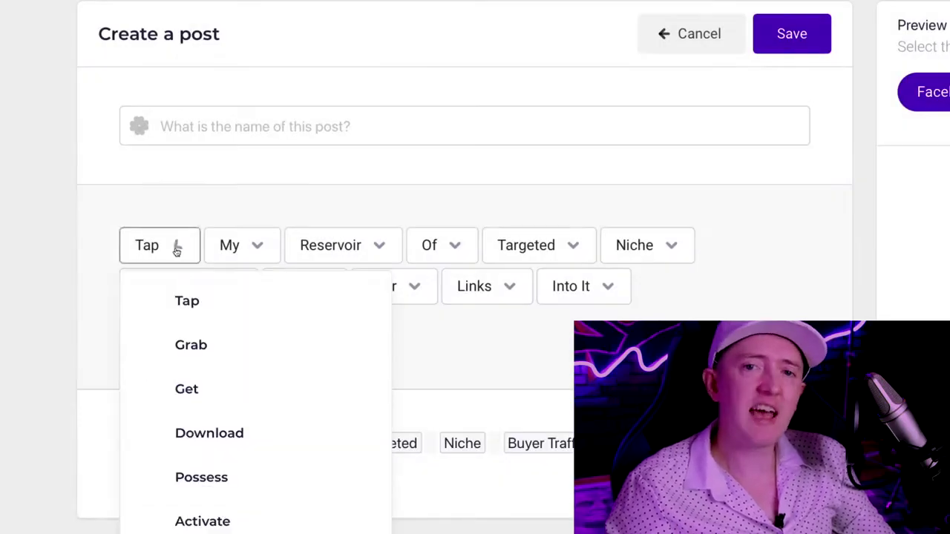
Step: Set the opening word of the targeted buyer traffic headline to "Activate"
left_click(212, 304)
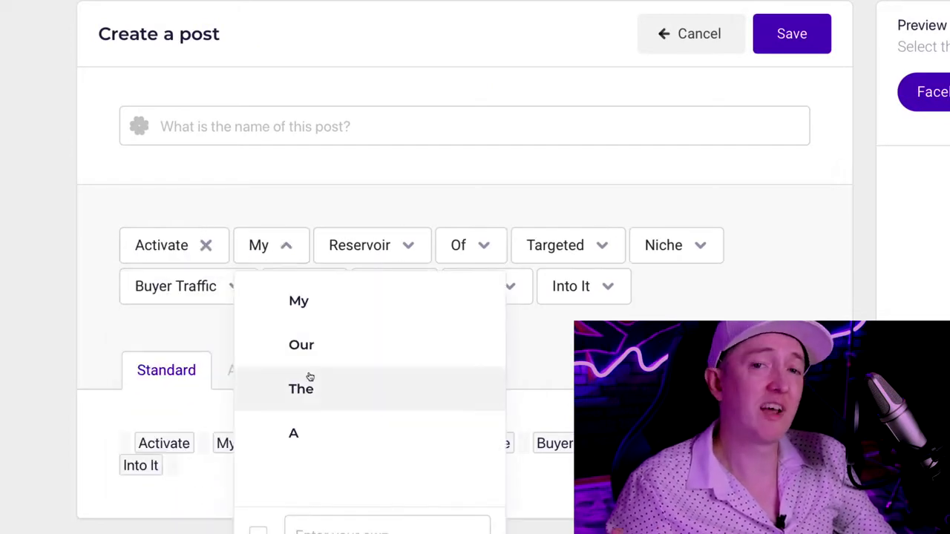
left_click(394, 344)
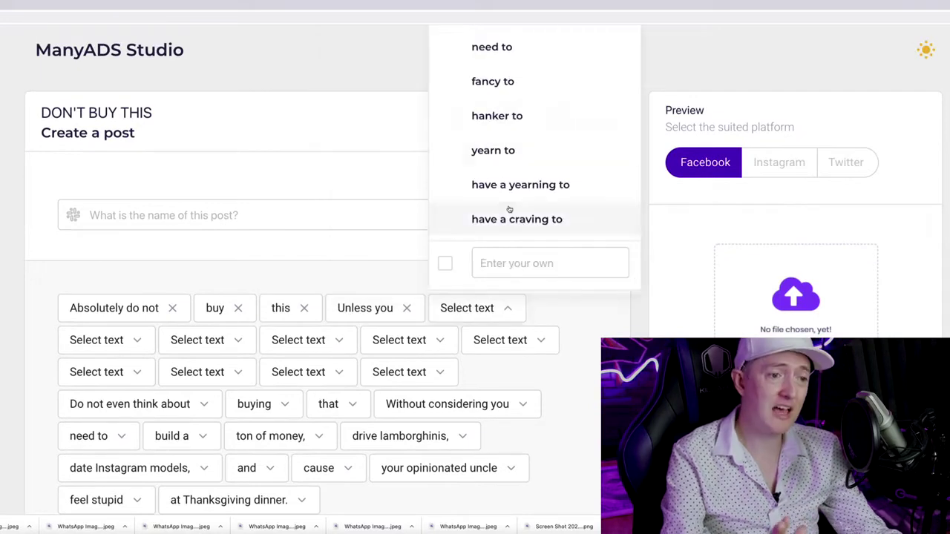
Step: Continue the DON'T BUY THIS post after "Unless you" with "have a yearning to" and "make a"
left_click(509, 187)
scroll(155, 221, "down", 2)
scroll(149, 149, "up", 1)
left_click(148, 123)
Step: Add the phrases "year's worth of income," and "buy a Rolex," after "make a"
scroll(257, 222, "down", 5)
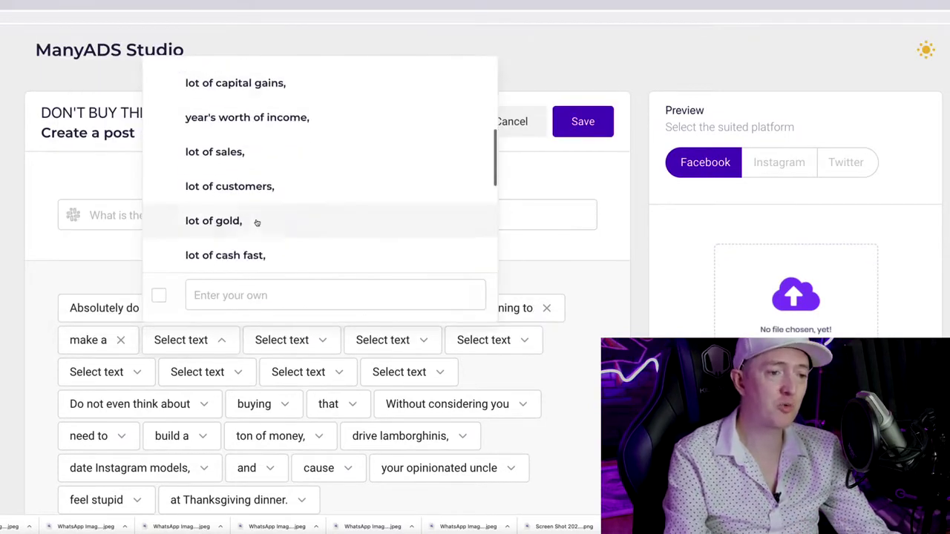
scroll(257, 223, "up", 1)
left_click(252, 131)
scroll(409, 184, "down", 1)
left_click(409, 173)
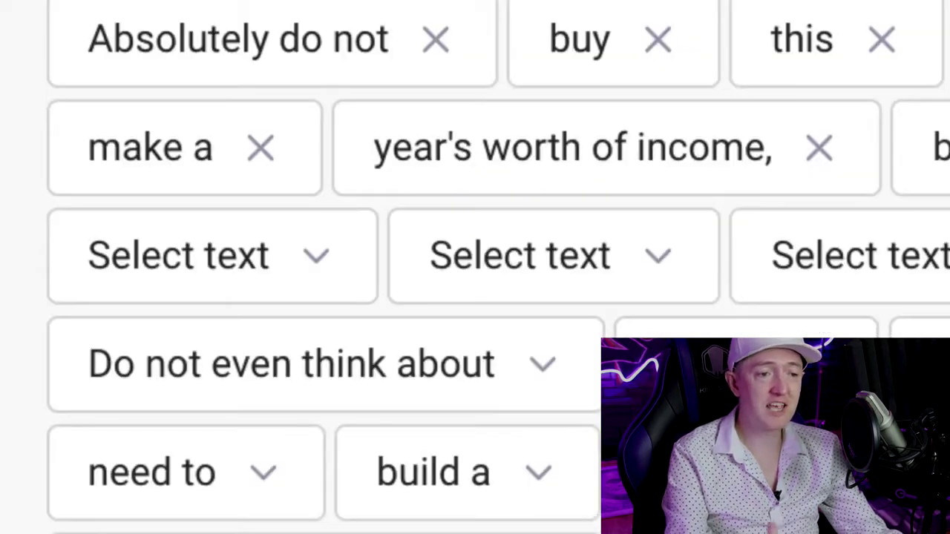
Step: Add "fly into space with Richard Branson," followed by "and" and "cause" to the post
left_click(520, 186)
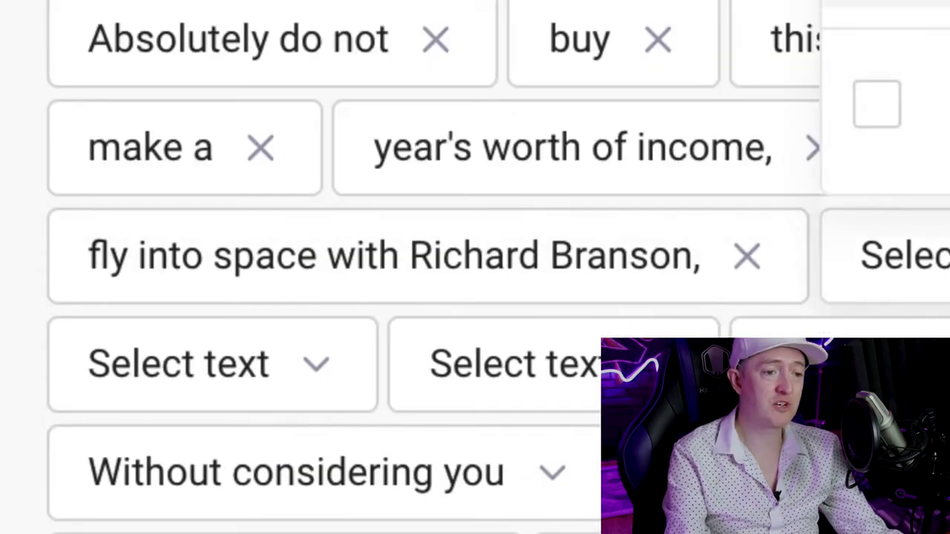
left_click(334, 148)
left_click(408, 110)
Step: Add the phrases "your opinionated stepmom" and "to feel jealous" after "cause"
scroll(520, 231, "down", 3)
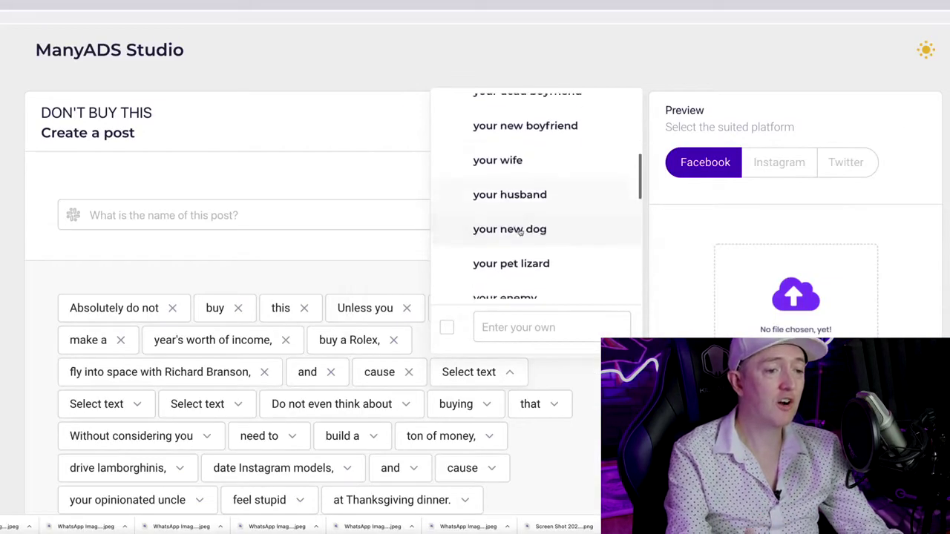
scroll(522, 233, "up", 2)
left_click(522, 232)
scroll(334, 239, "down", 2)
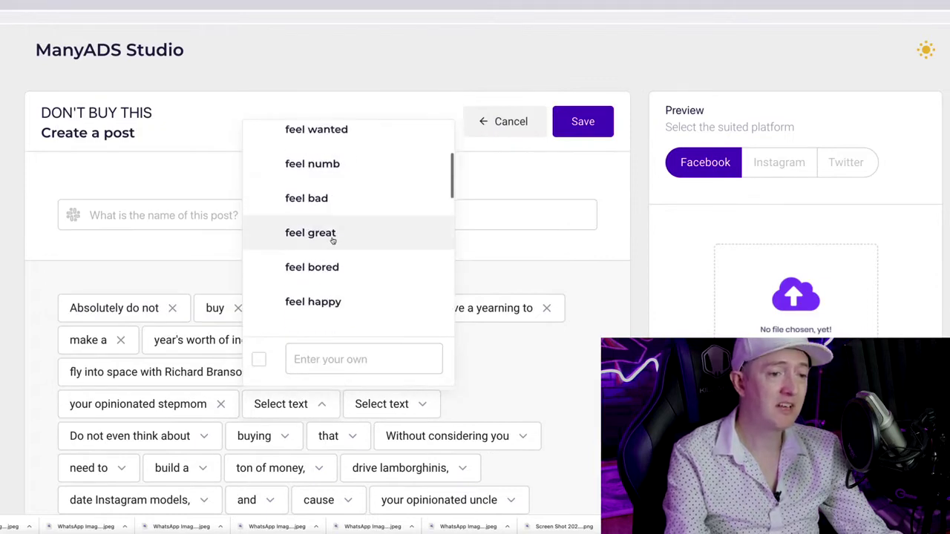
scroll(332, 239, "up", 1)
left_click(333, 241)
Step: Finish the post with "at her dead-end job." and check the full text in the post preview
scroll(465, 257, "down", 3)
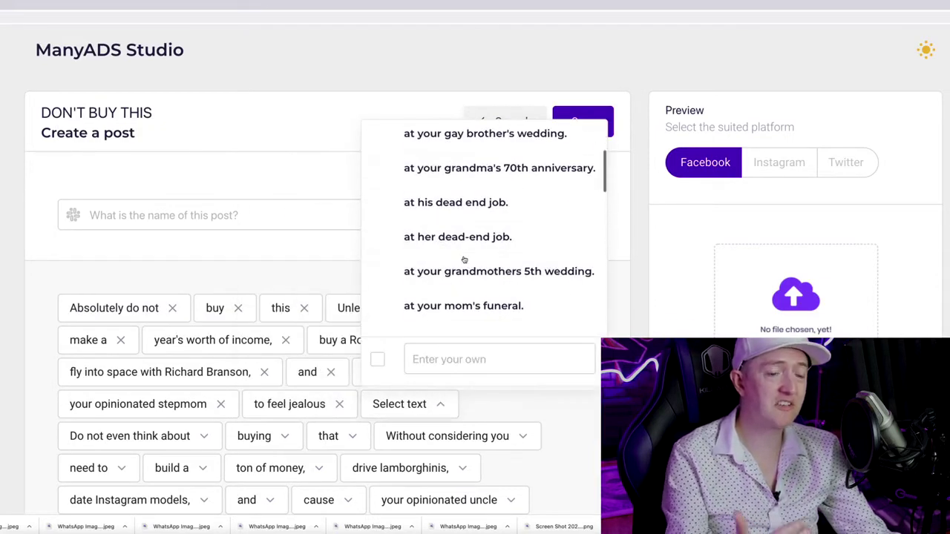
left_click(457, 237)
scroll(541, 416, "down", 5)
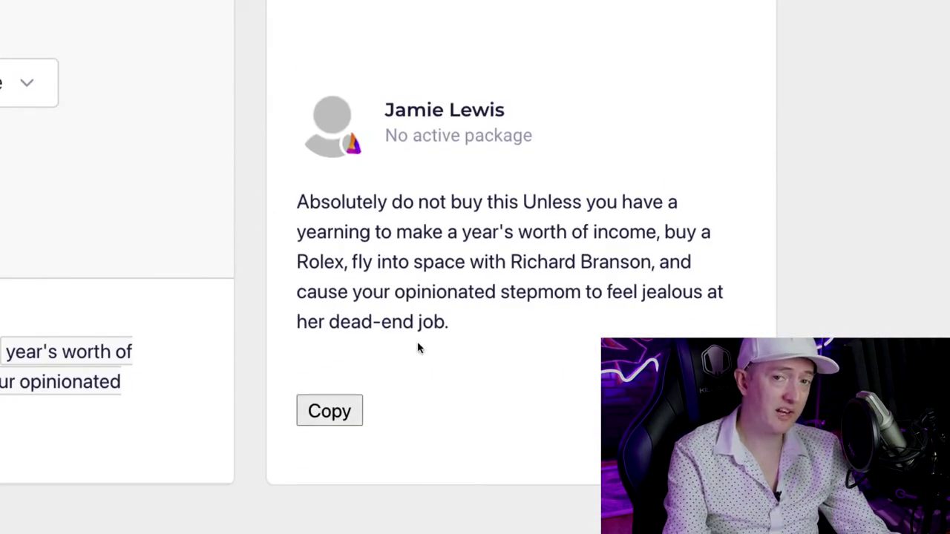